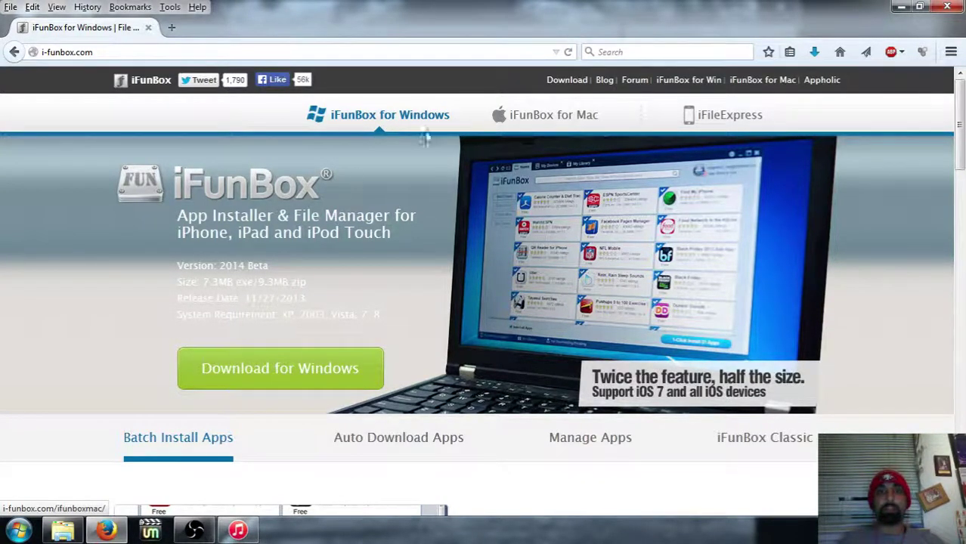
# Download the iFunBox Classic zip in Firefox and open the Downloads folder containing ifunbox_classic.zip.
pyautogui.click(315, 360)
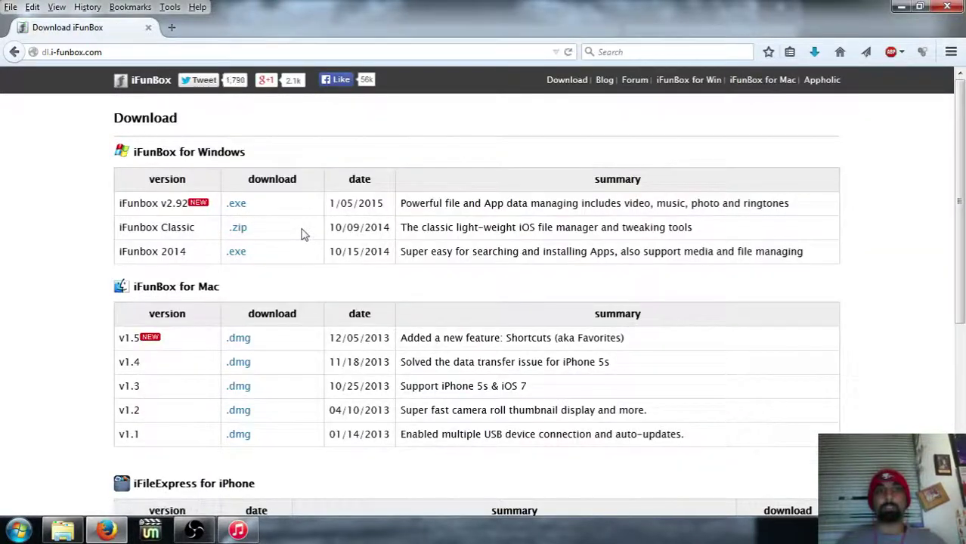
pyautogui.click(245, 233)
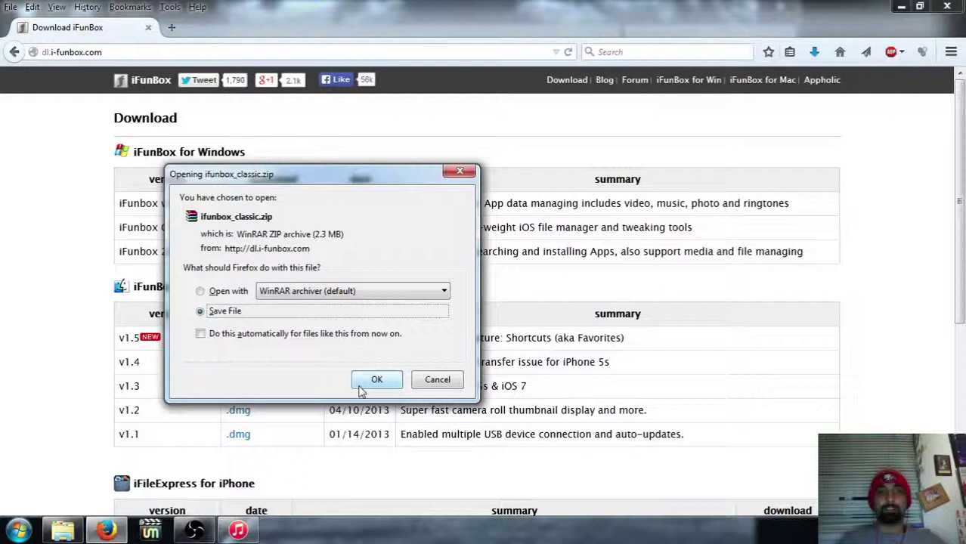
pyautogui.click(363, 387)
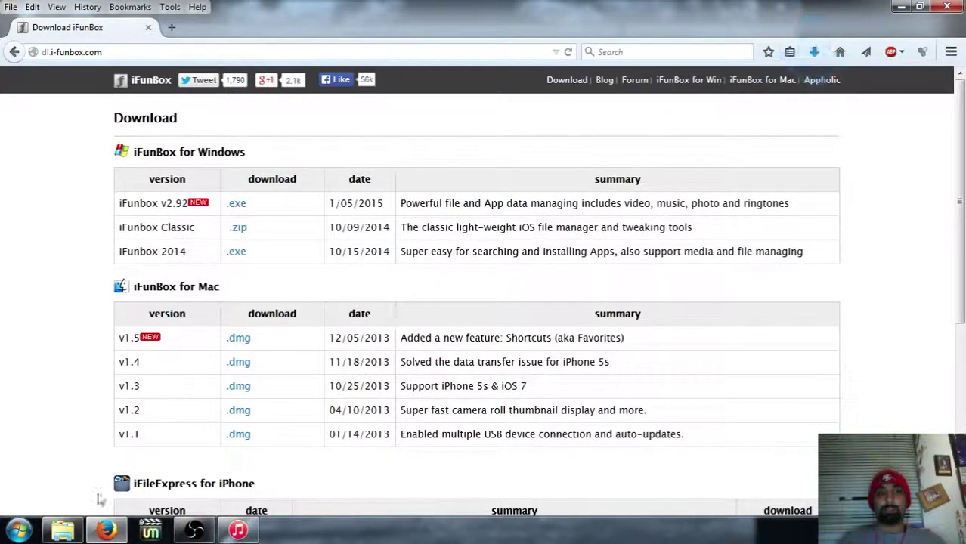
pyautogui.click(63, 531)
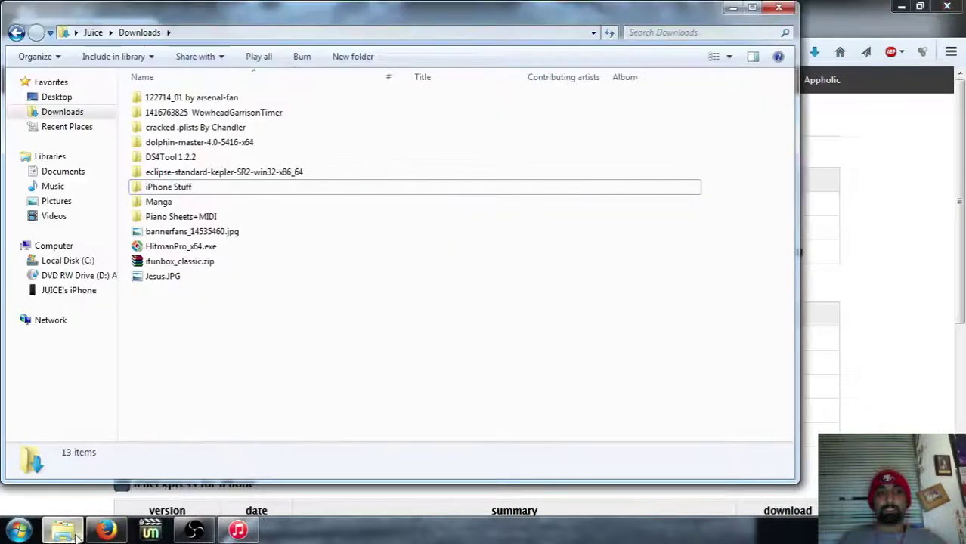
# Extract ifunbox_classic.zip into an ifunbox_classic folder.
pyautogui.click(217, 261)
pyautogui.rightClick(193, 261)
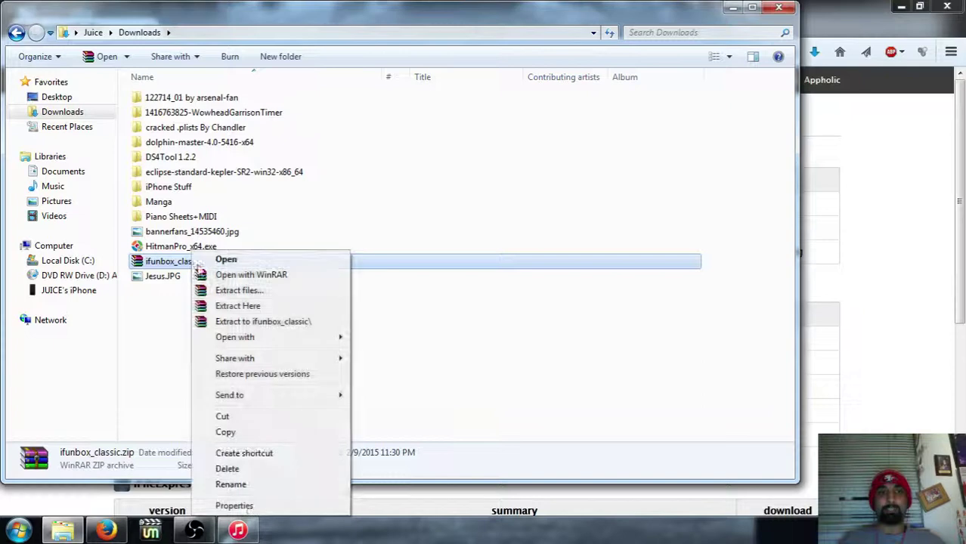
pyautogui.click(249, 321)
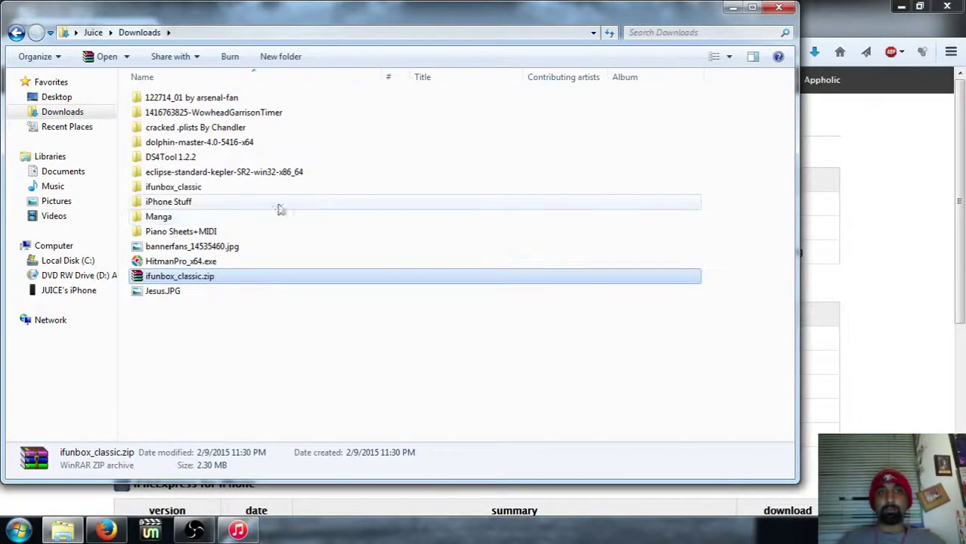
# Launch iFunBox.exe from the inner ifunbox_classic folder and allow it to run.
pyautogui.doubleClick(173, 188)
pyautogui.doubleClick(193, 101)
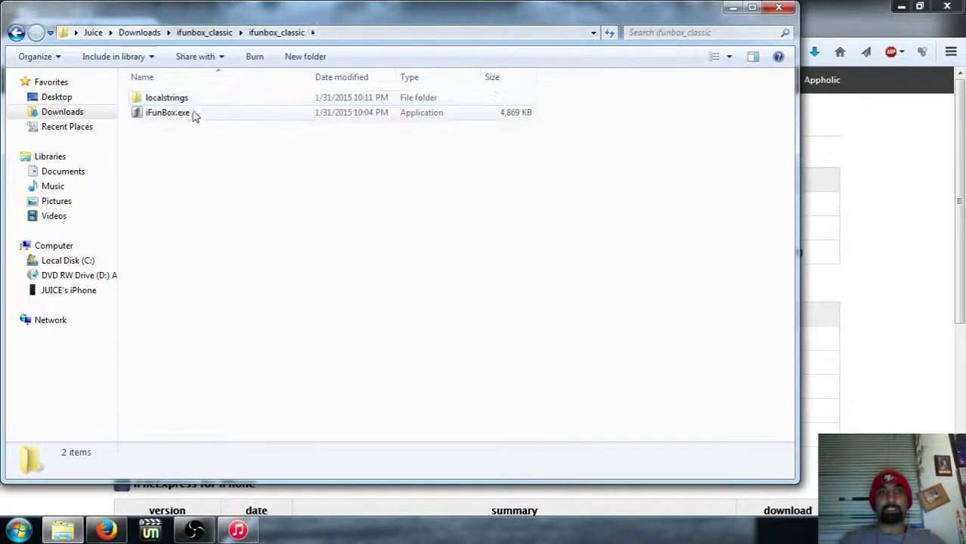
pyautogui.click(189, 121)
pyautogui.doubleClick(189, 119)
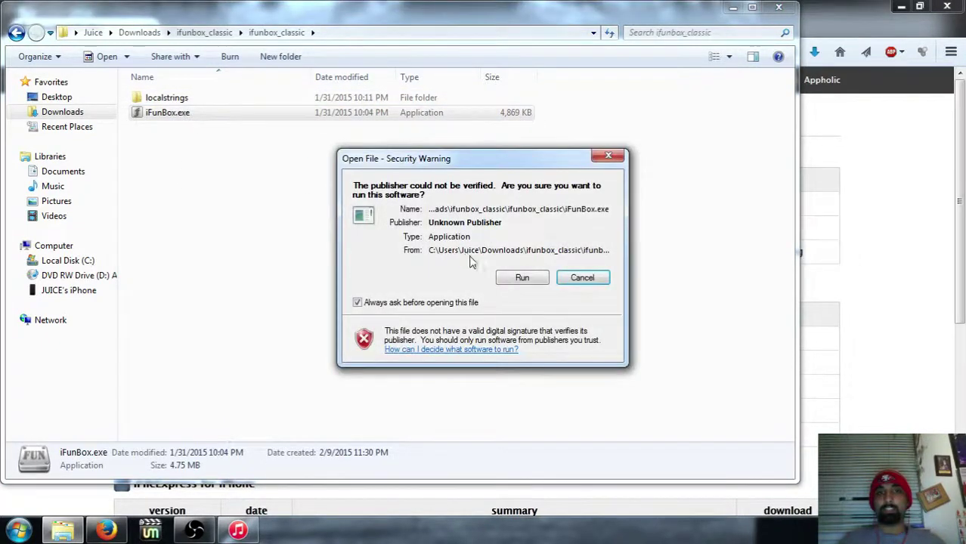
pyautogui.click(511, 277)
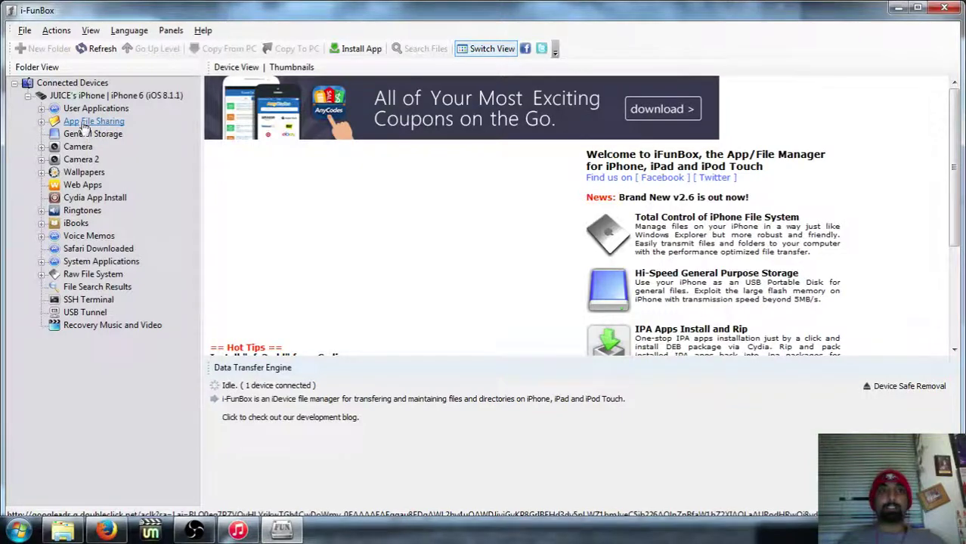
# Browse the iPhone's top level and installed User Applications, ending on the empty General Storage folder.
pyautogui.click(97, 96)
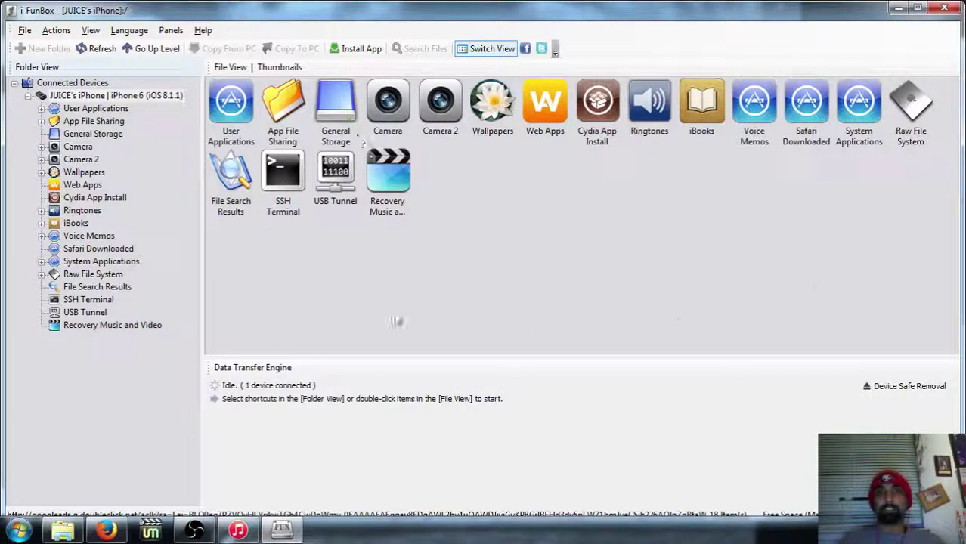
pyautogui.click(72, 110)
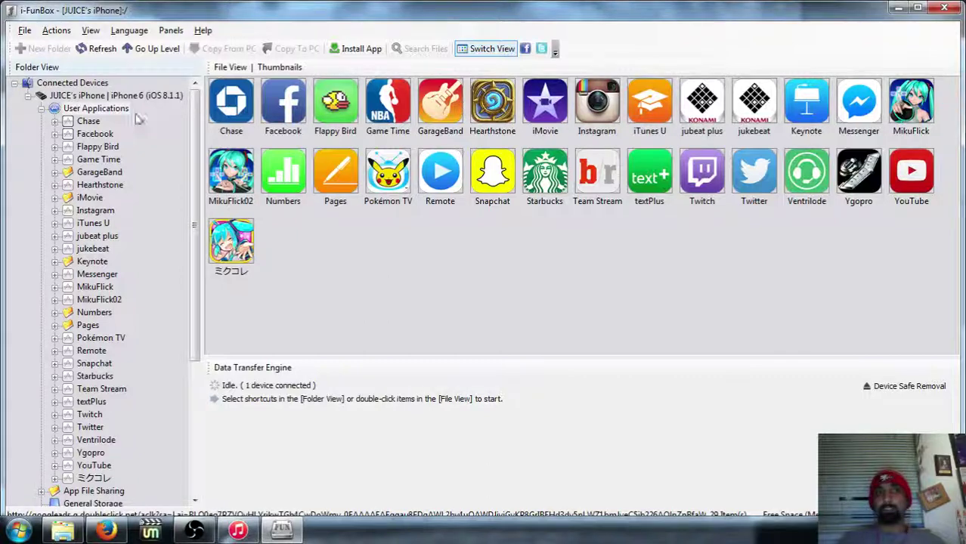
pyautogui.click(41, 109)
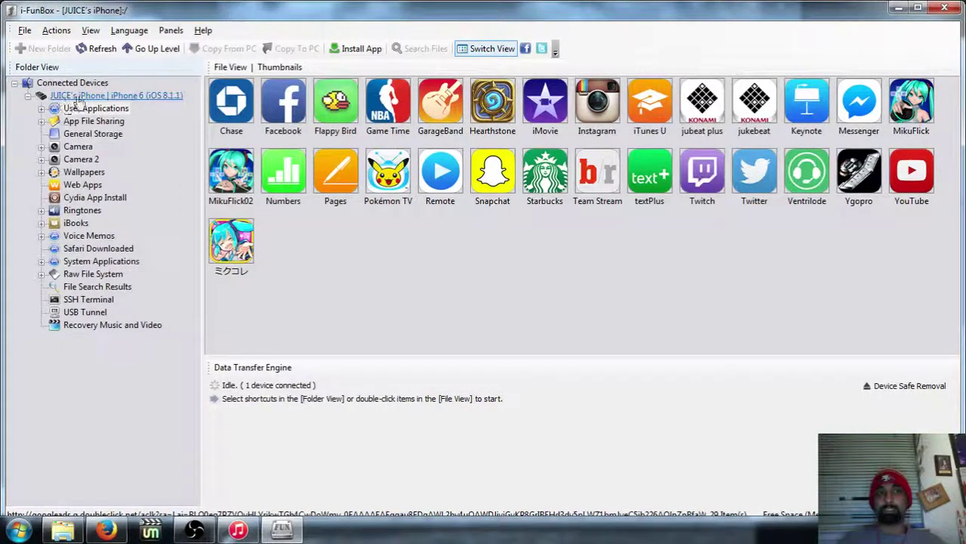
pyautogui.click(94, 134)
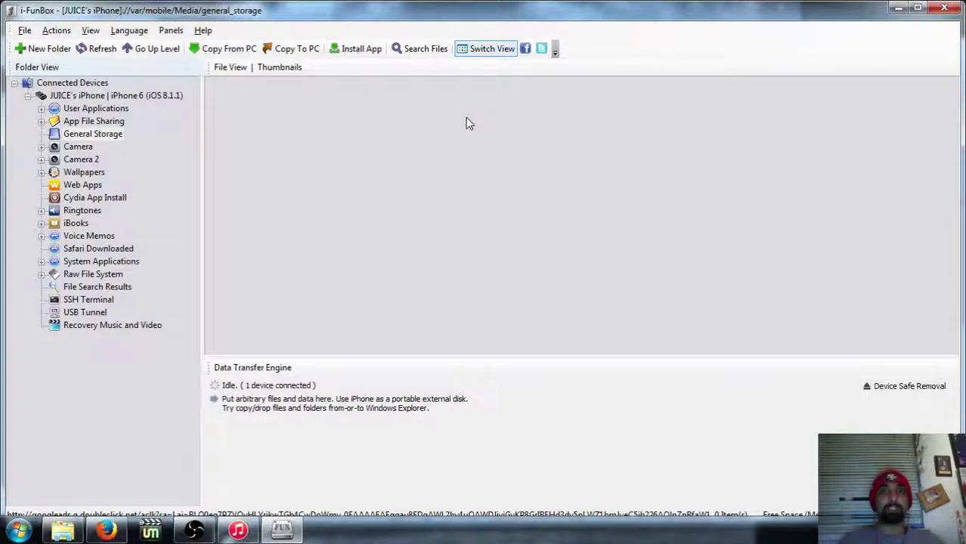
# View Camera 2, Voice Memos, Safari Downloaded and System Applications, then open the raw file system.
pyautogui.click(92, 161)
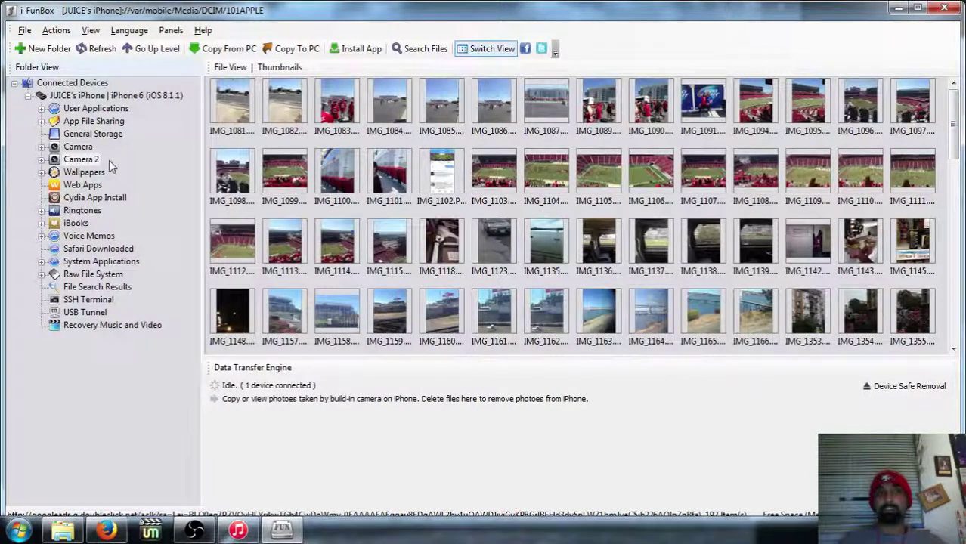
pyautogui.click(91, 236)
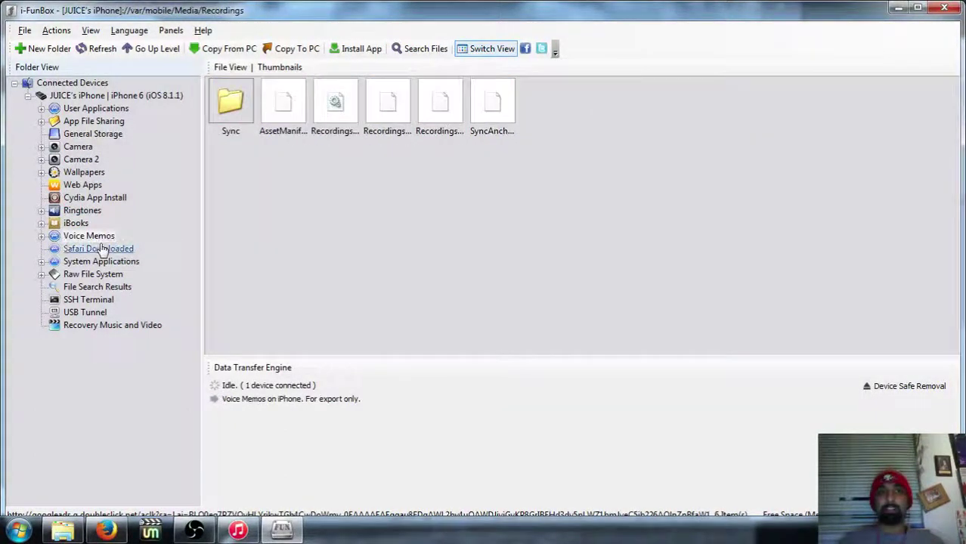
pyautogui.click(98, 248)
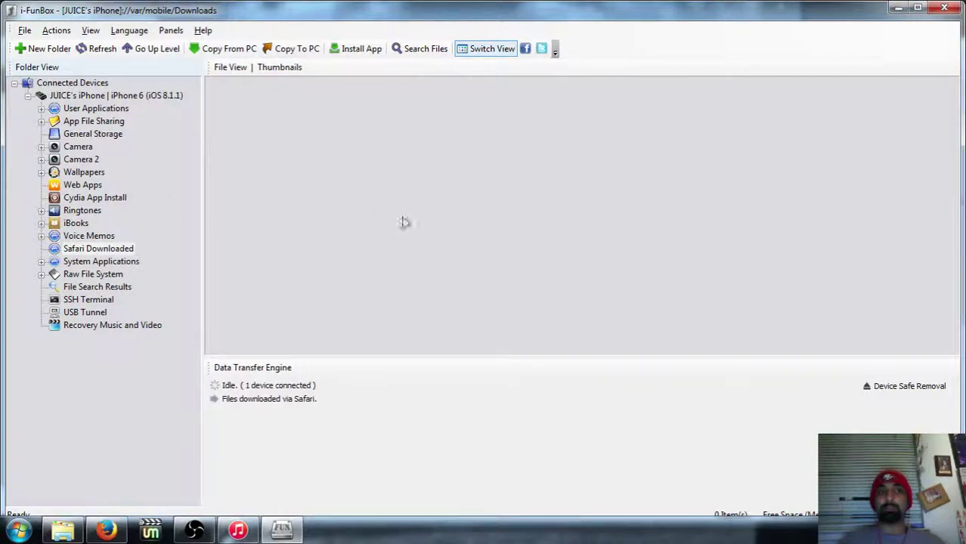
pyautogui.click(128, 262)
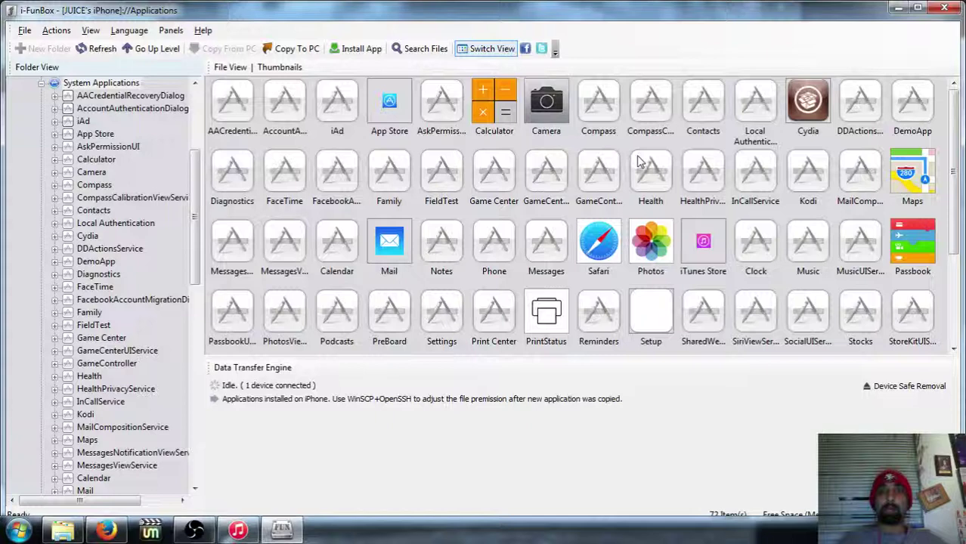
pyautogui.click(53, 83)
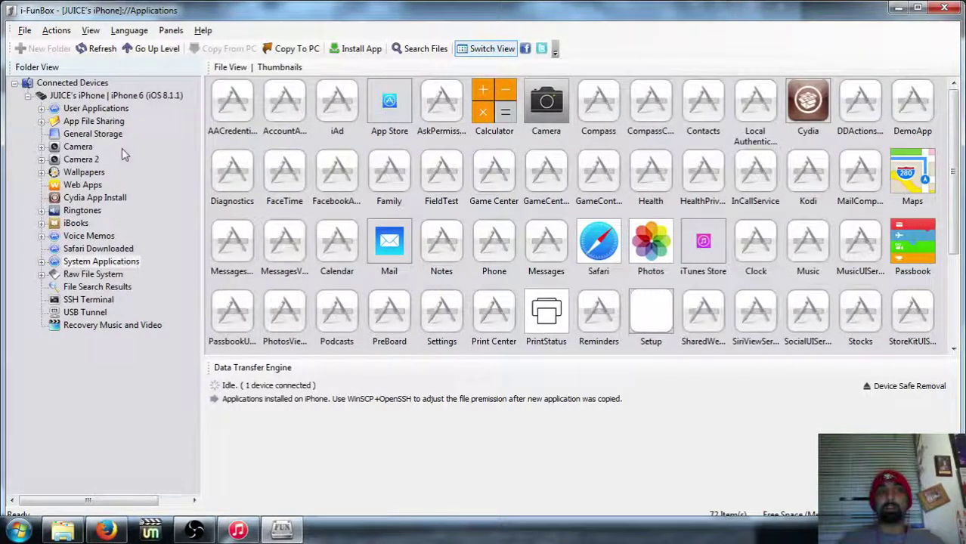
pyautogui.click(89, 275)
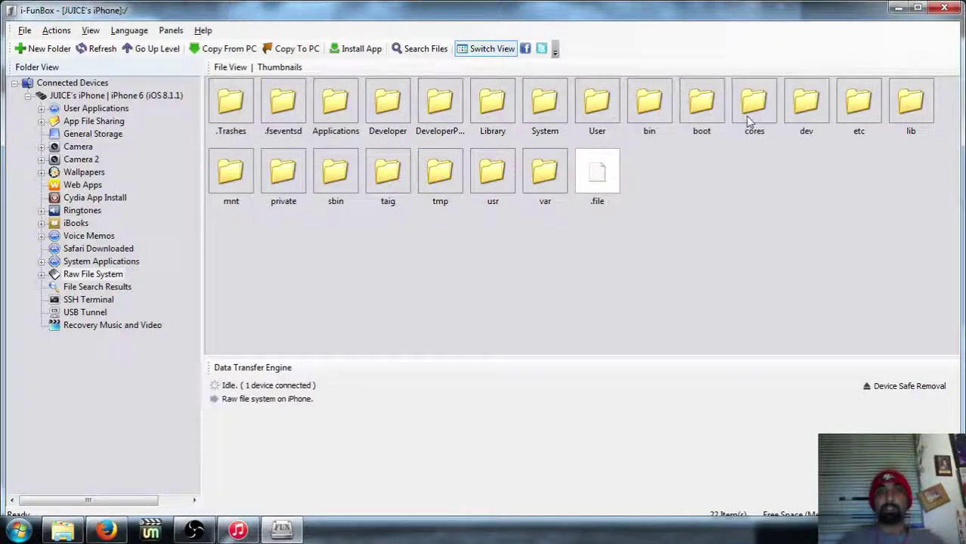
# Navigate through User, Media and iTunes_Control into the Music folder with F00–F49.
pyautogui.doubleClick(611, 106)
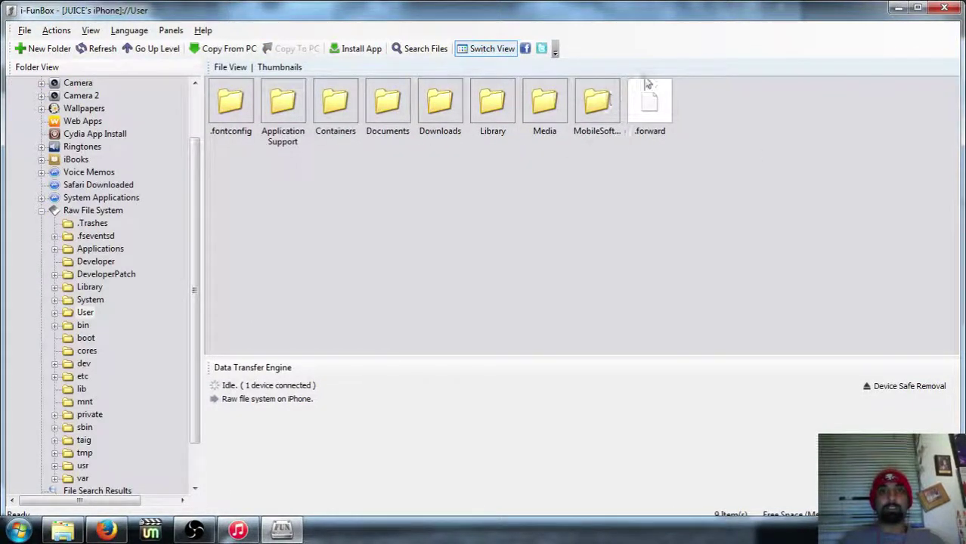
pyautogui.doubleClick(545, 102)
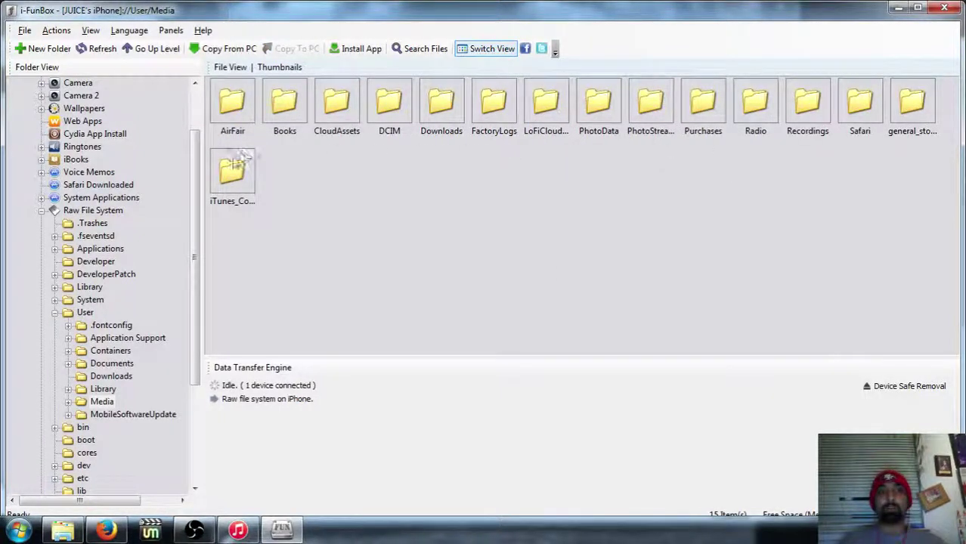
pyautogui.doubleClick(232, 171)
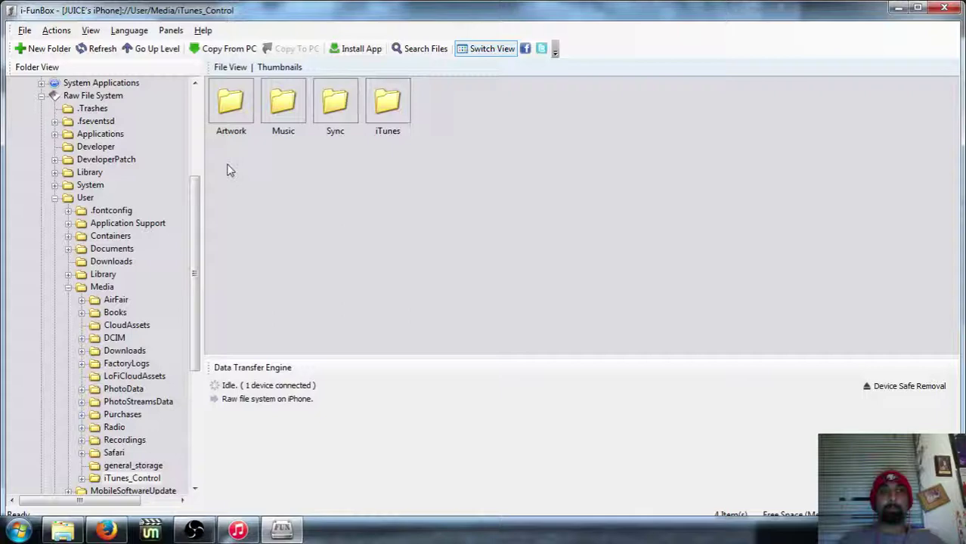
pyautogui.doubleClick(293, 107)
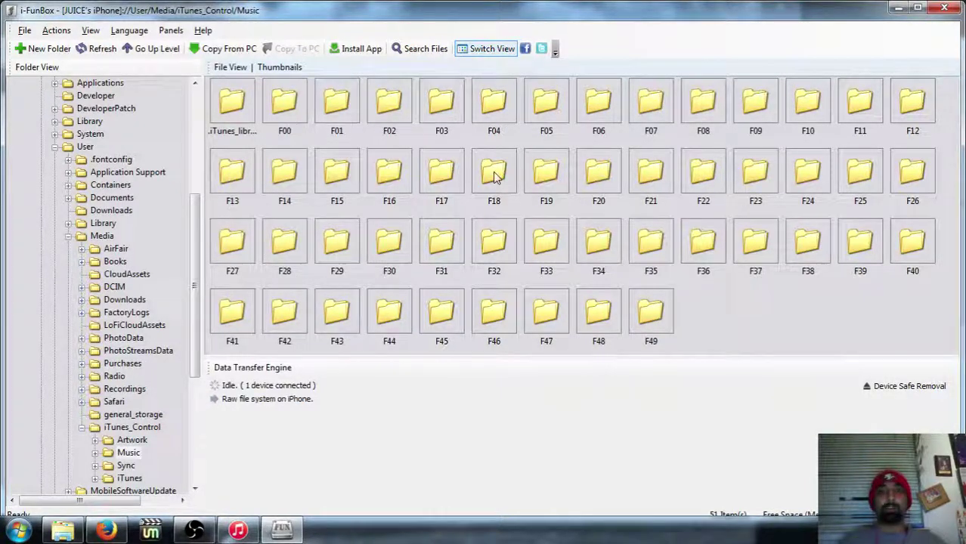
# Look inside the F00, F01 and F06 song folders, returning to Music each time.
pyautogui.click(292, 127)
pyautogui.doubleClick(290, 127)
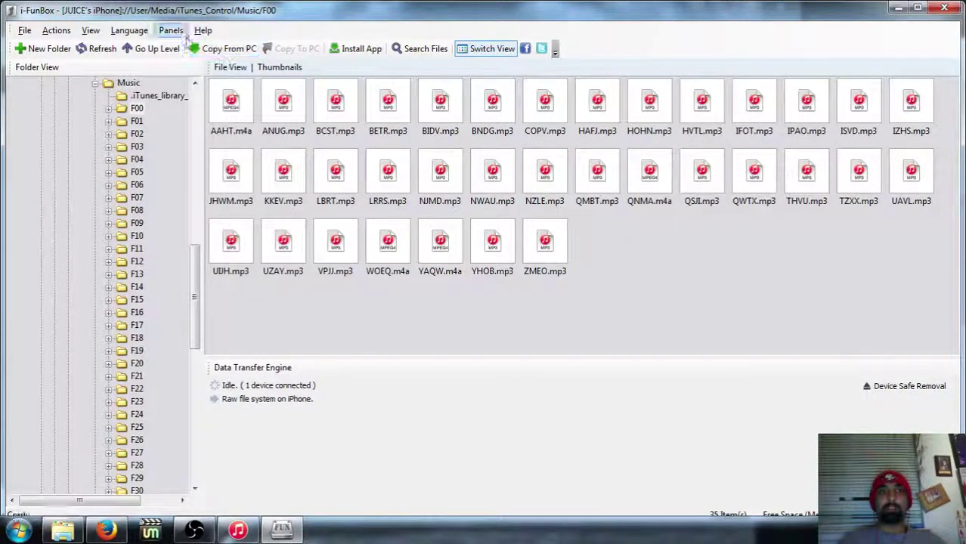
pyautogui.click(147, 48)
pyautogui.doubleClick(365, 124)
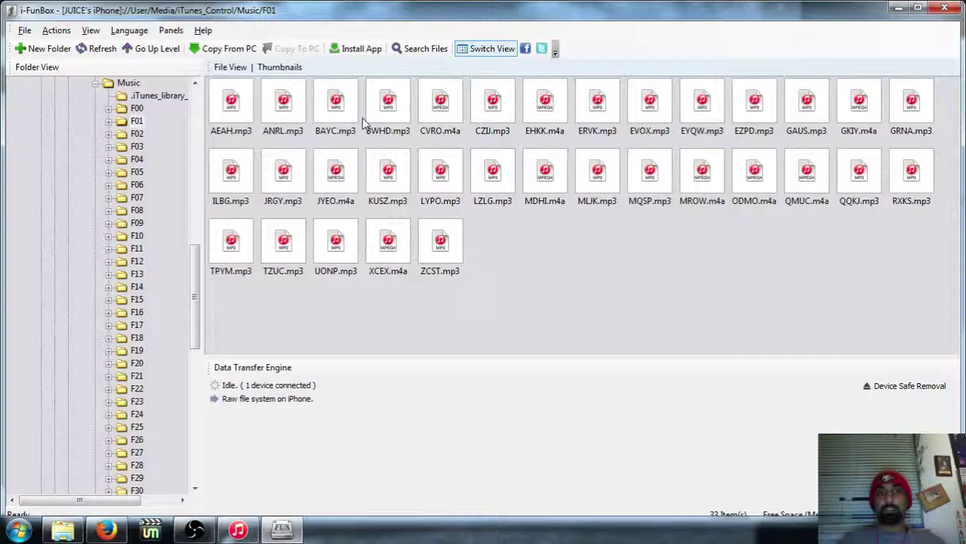
pyautogui.click(159, 49)
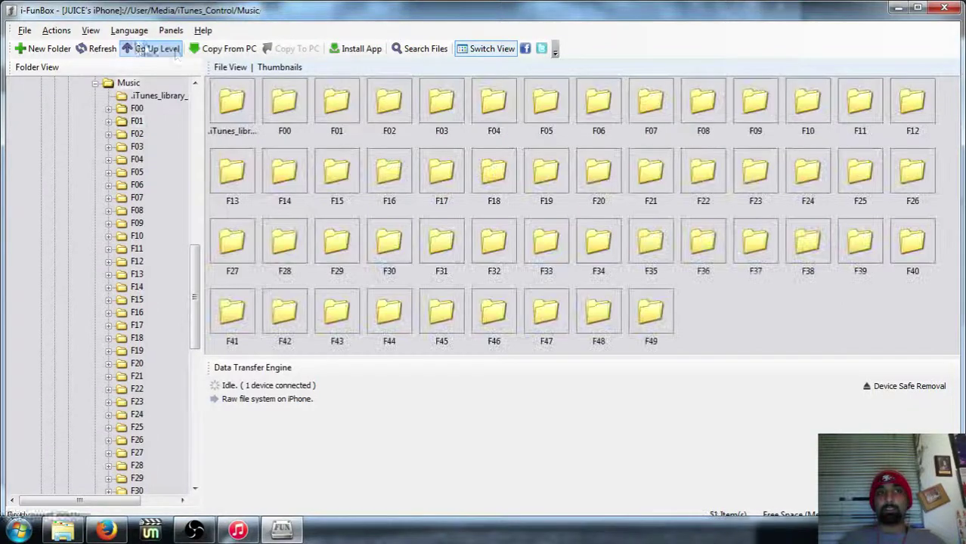
pyautogui.doubleClick(581, 113)
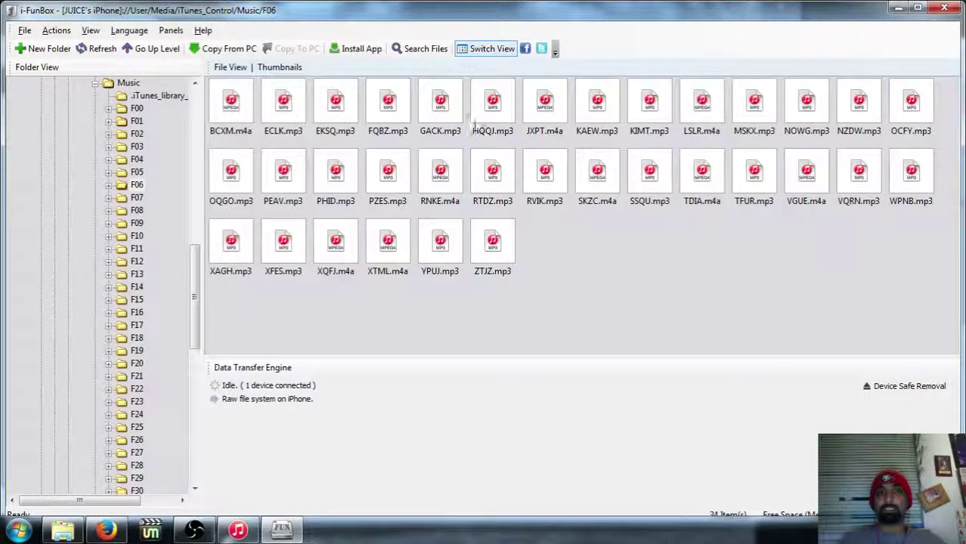
pyautogui.click(168, 50)
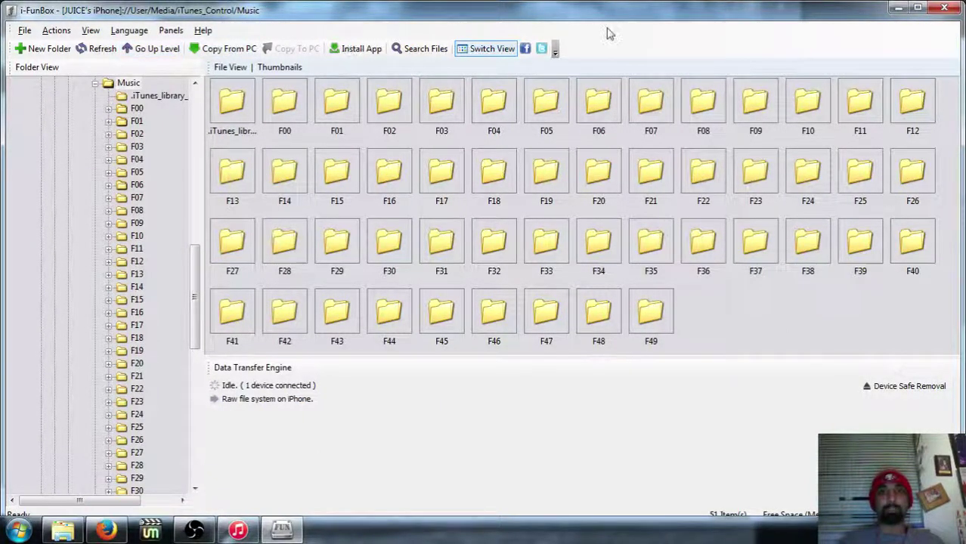
# Check the F10 folder, then open F24 and inspect songs like BVRY.mp3 and SJYS.mp3.
pyautogui.doubleClick(822, 110)
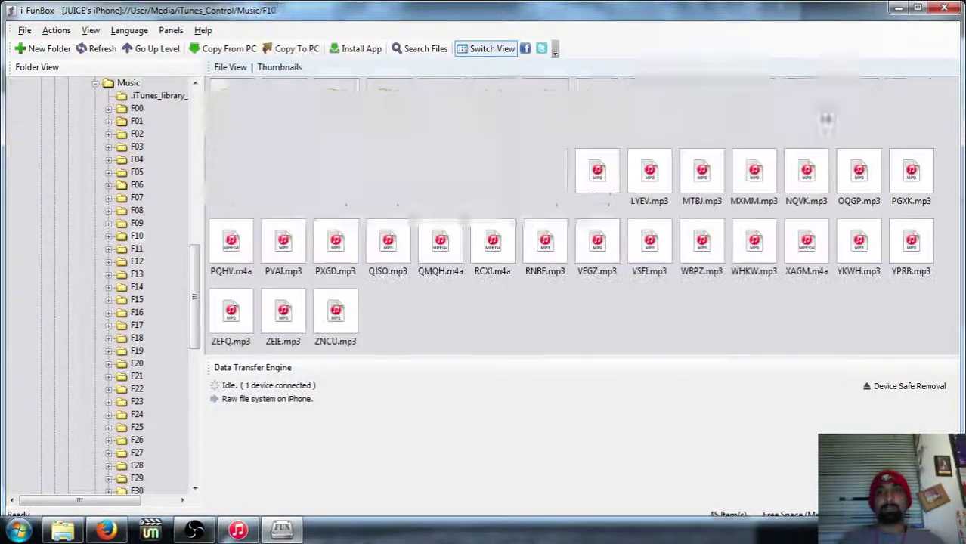
pyautogui.click(151, 48)
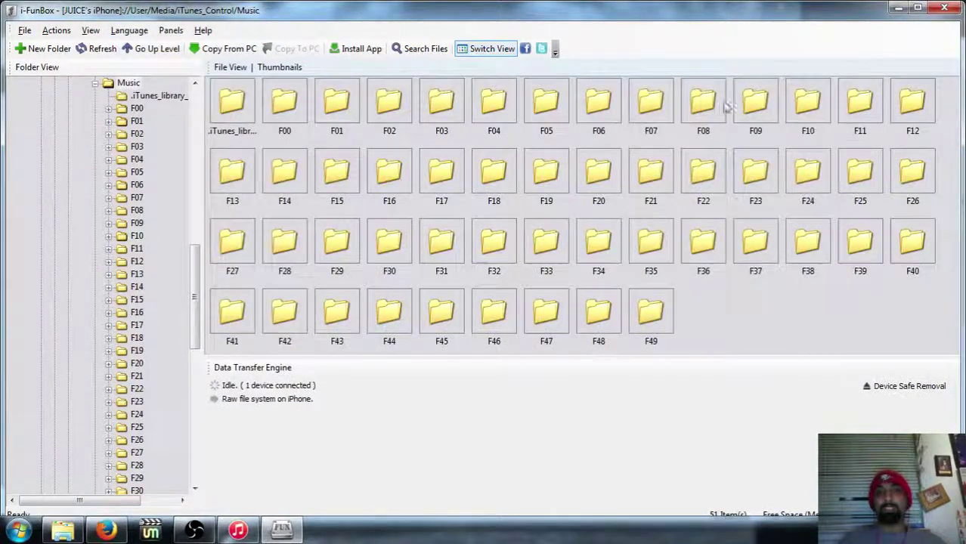
pyautogui.doubleClick(808, 166)
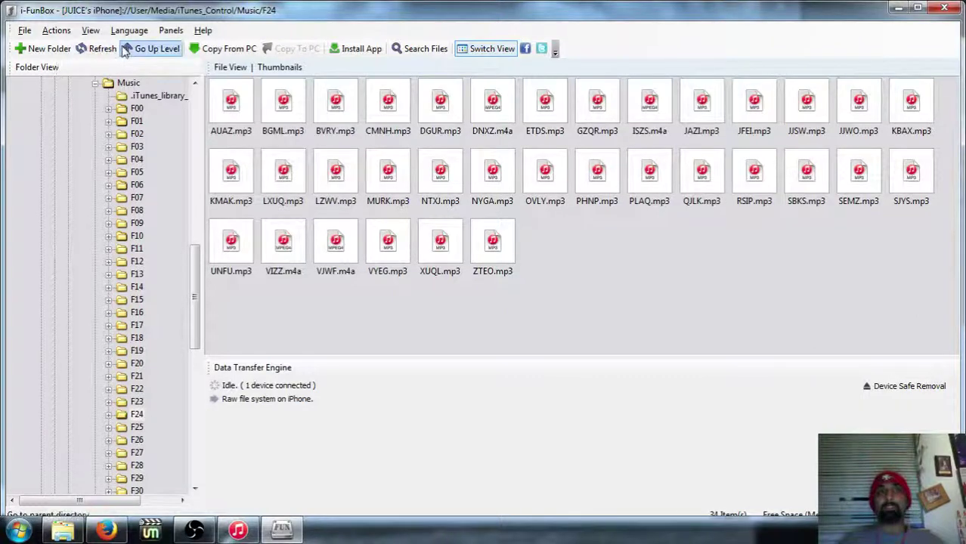
pyautogui.rightClick(350, 106)
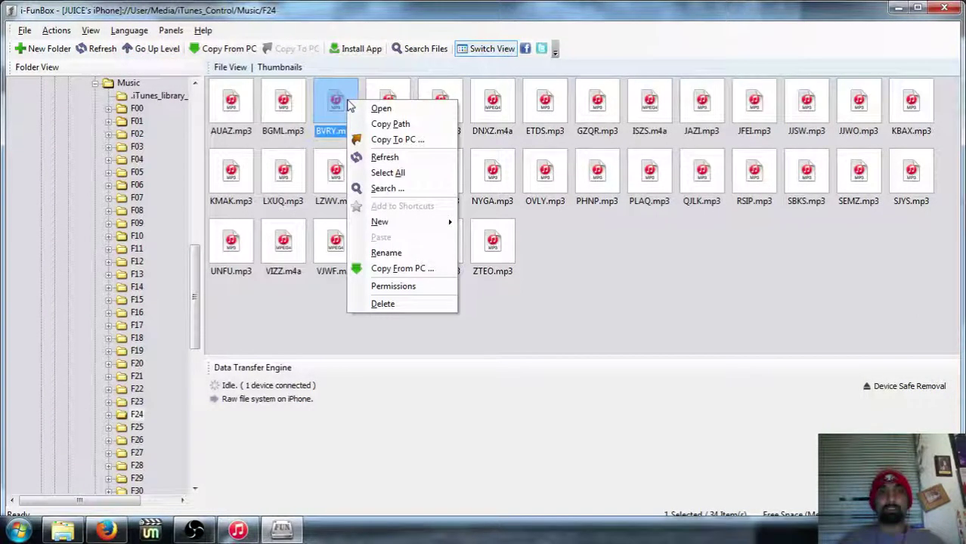
pyautogui.click(704, 252)
pyautogui.click(900, 185)
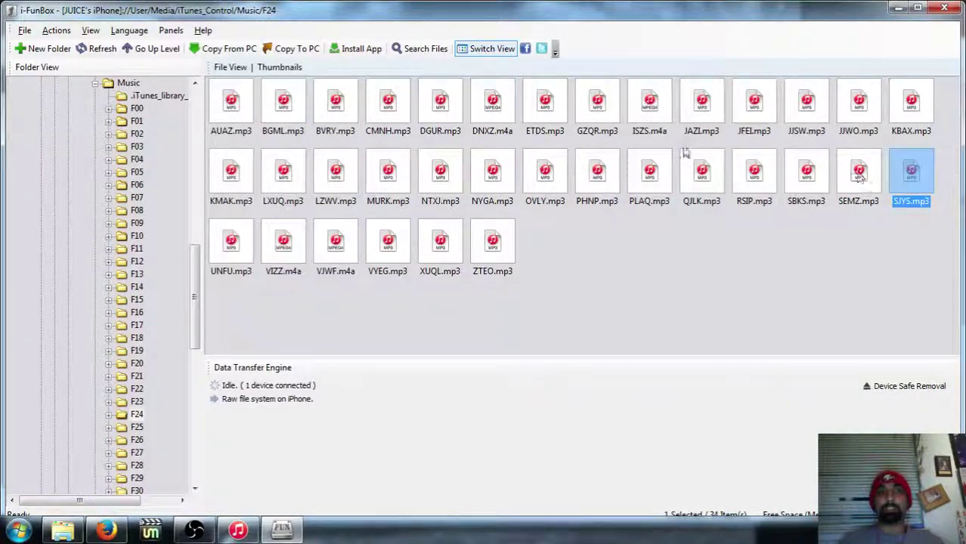
# Copy the Music folder from iTunes_Control to the PC Desktop.
pyautogui.click(146, 52)
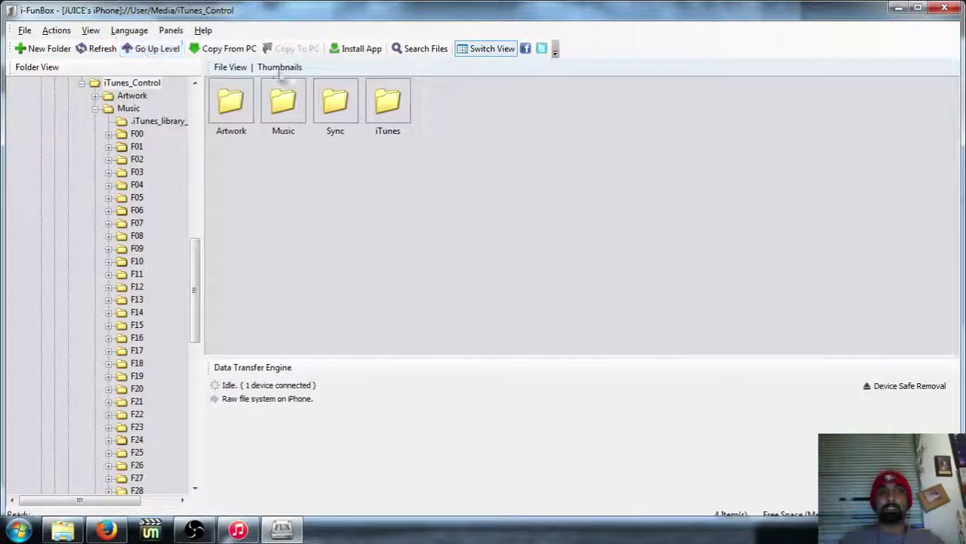
pyautogui.click(275, 94)
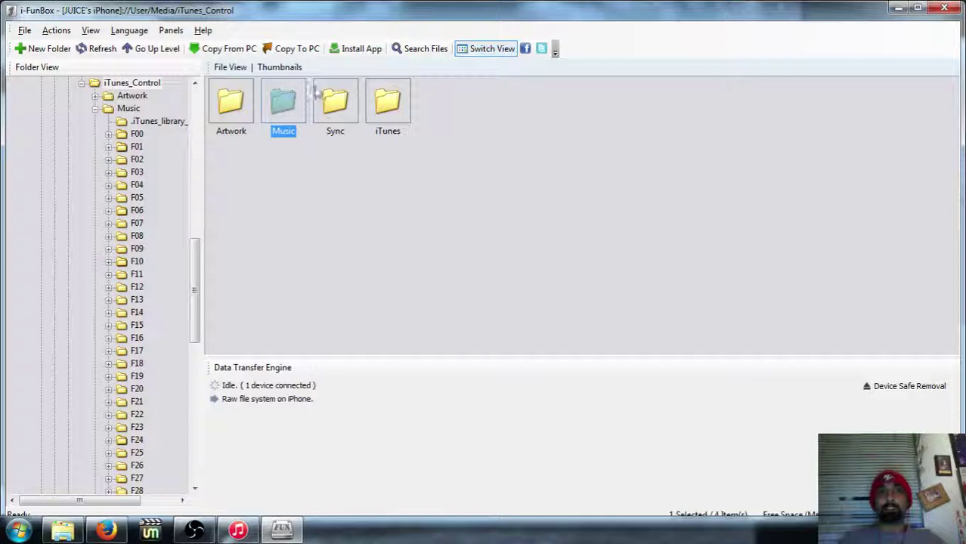
pyautogui.rightClick(273, 92)
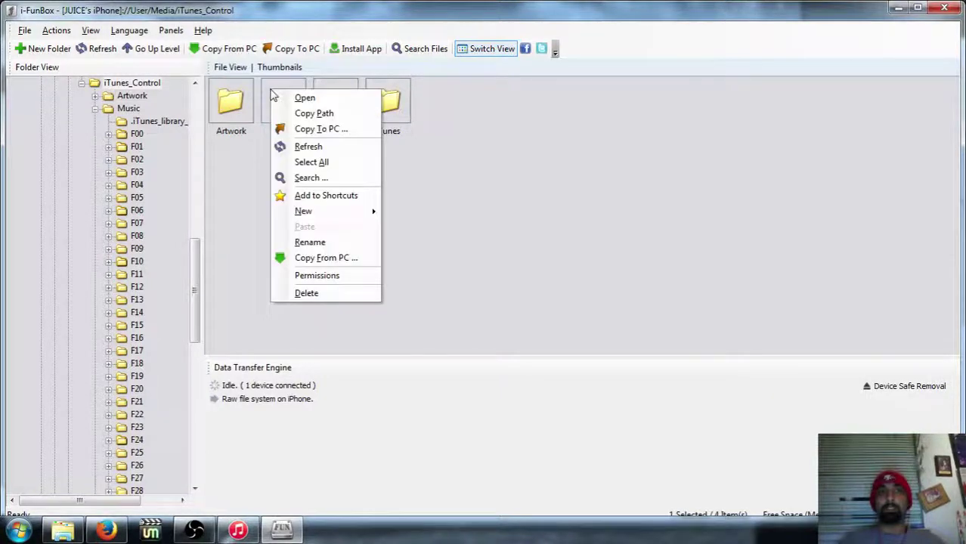
pyautogui.click(325, 130)
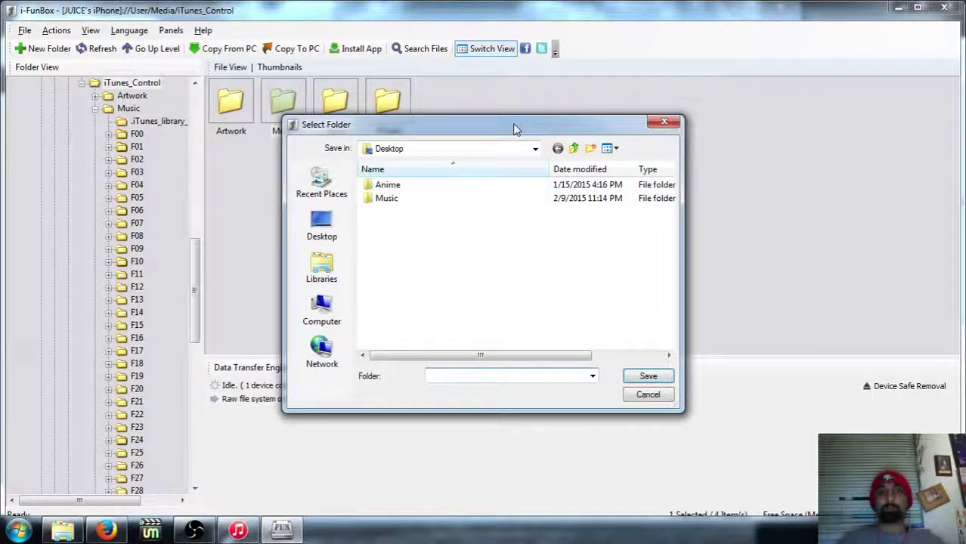
pyautogui.click(461, 200)
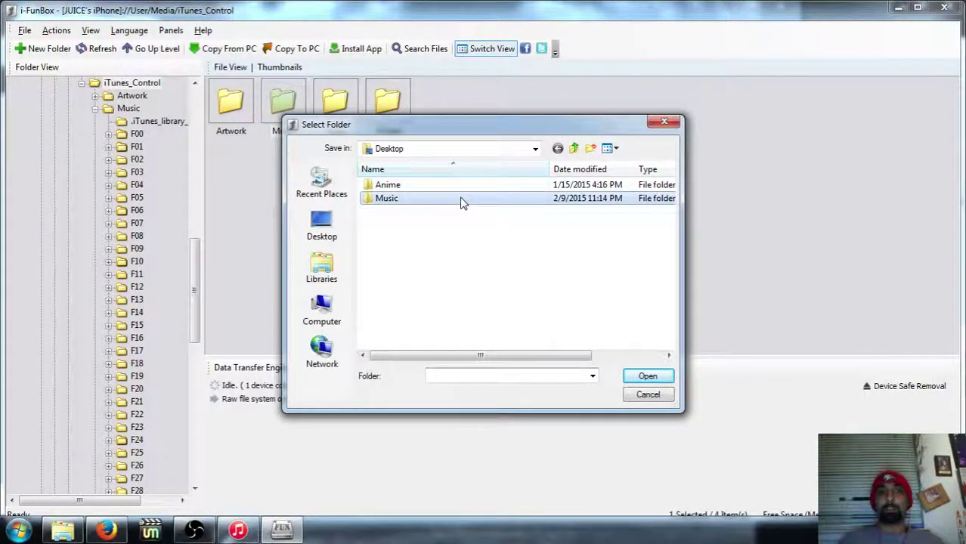
pyautogui.click(483, 228)
pyautogui.click(340, 227)
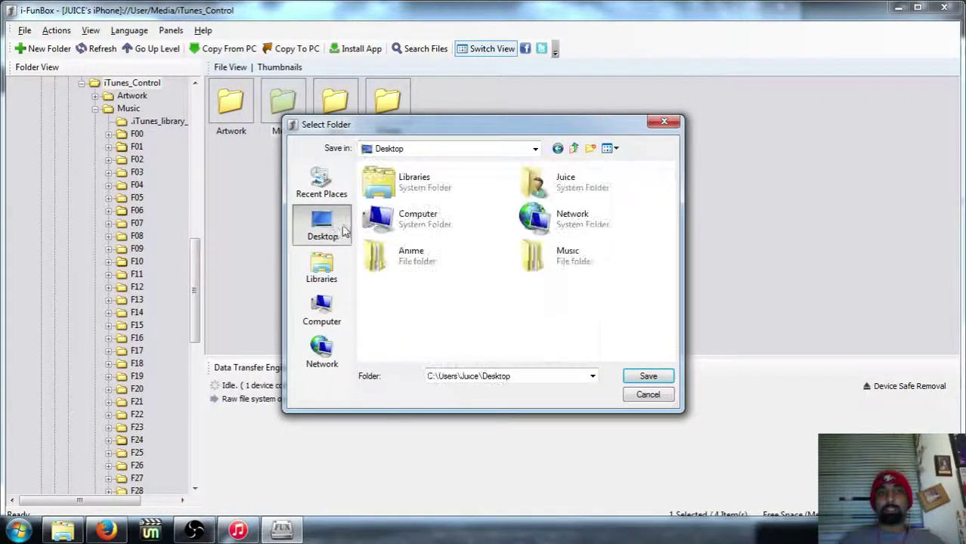
pyautogui.click(642, 383)
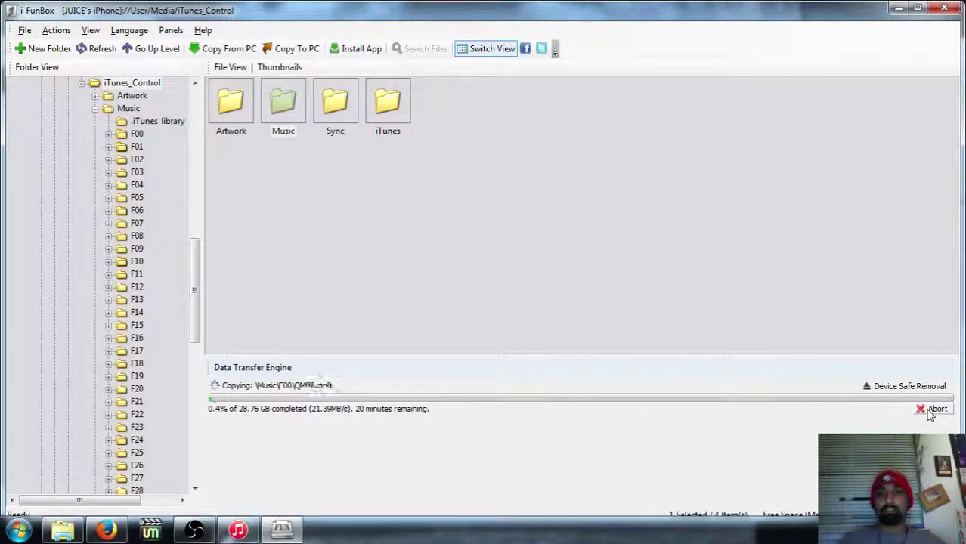
# Abort the running Music folder copy in the Data Transfer Engine panel.
pyautogui.click(932, 413)
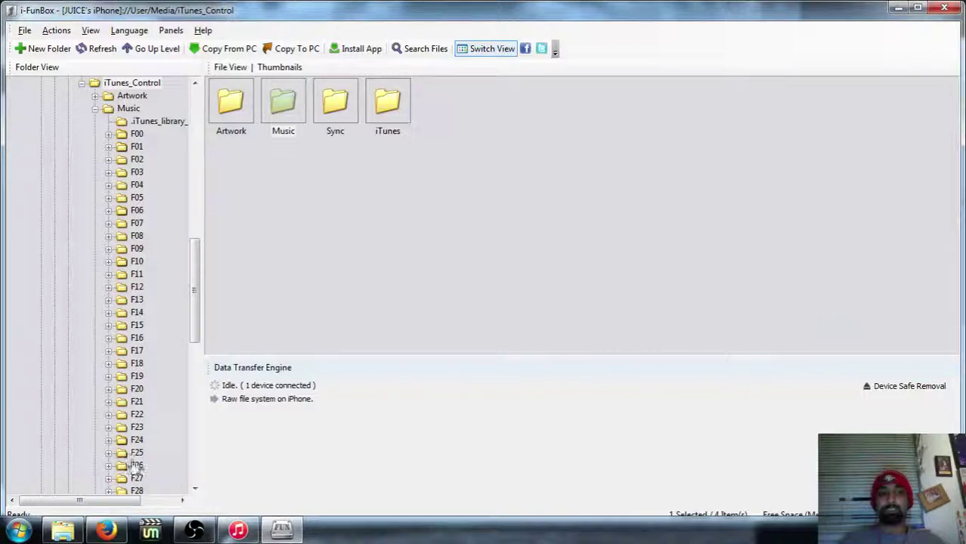
# Minimize the open windows and open the desktop Music\F00 folder to list its 35 songs.
pyautogui.click(898, 7)
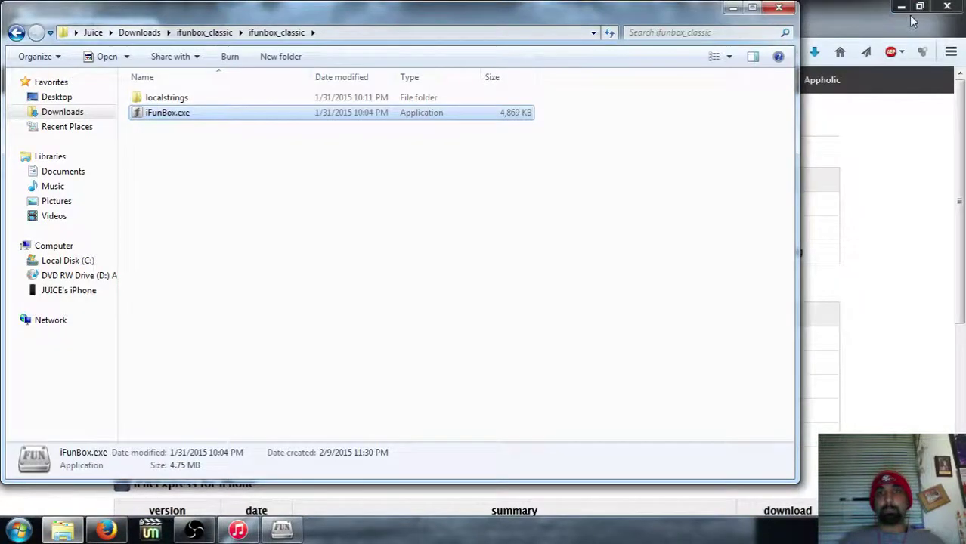
pyautogui.click(899, 9)
pyautogui.click(732, 7)
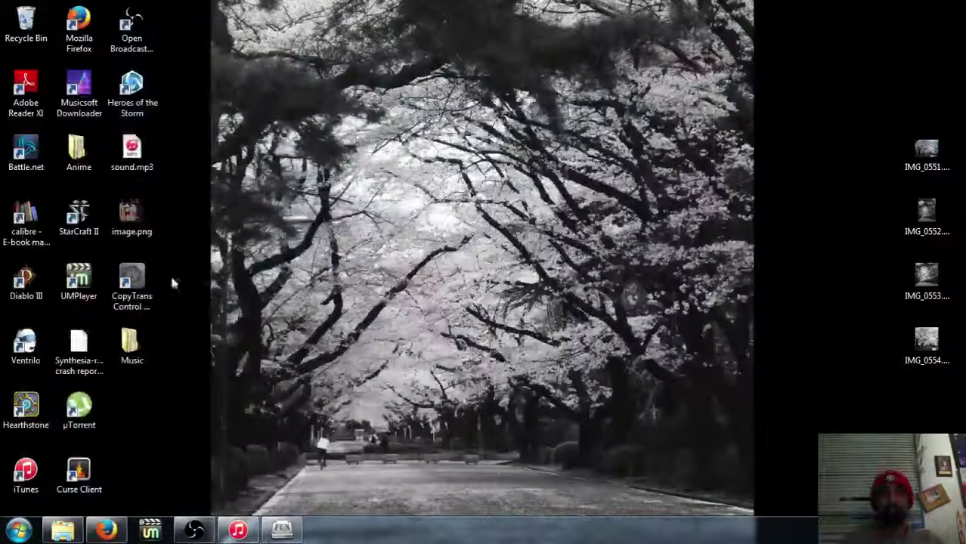
pyautogui.doubleClick(130, 344)
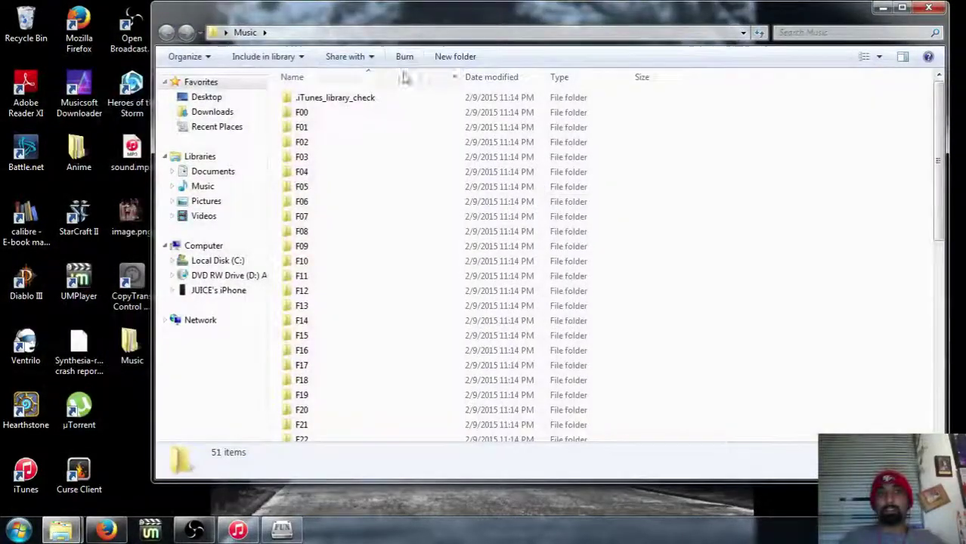
pyautogui.scroll(-5, 598, 421)
pyautogui.scroll(5, 524, 384)
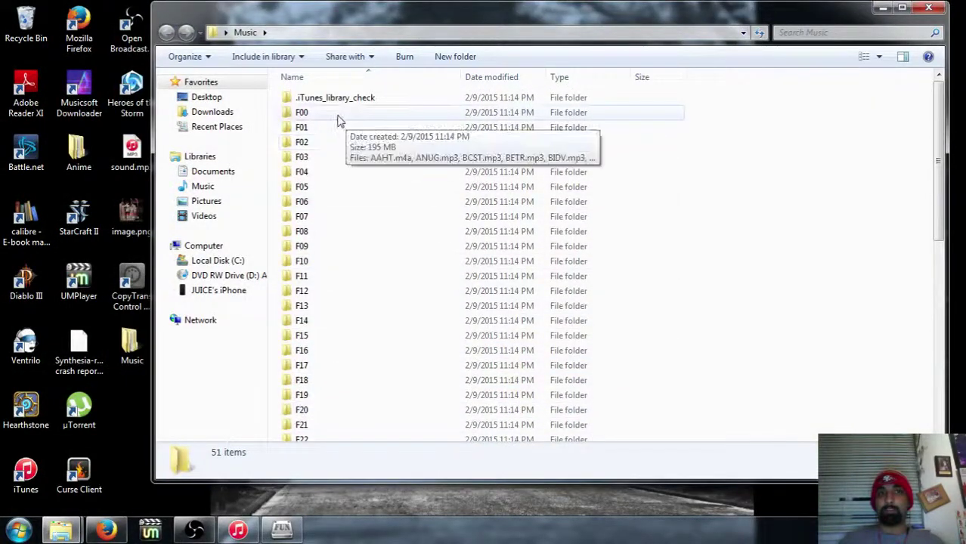
pyautogui.doubleClick(340, 115)
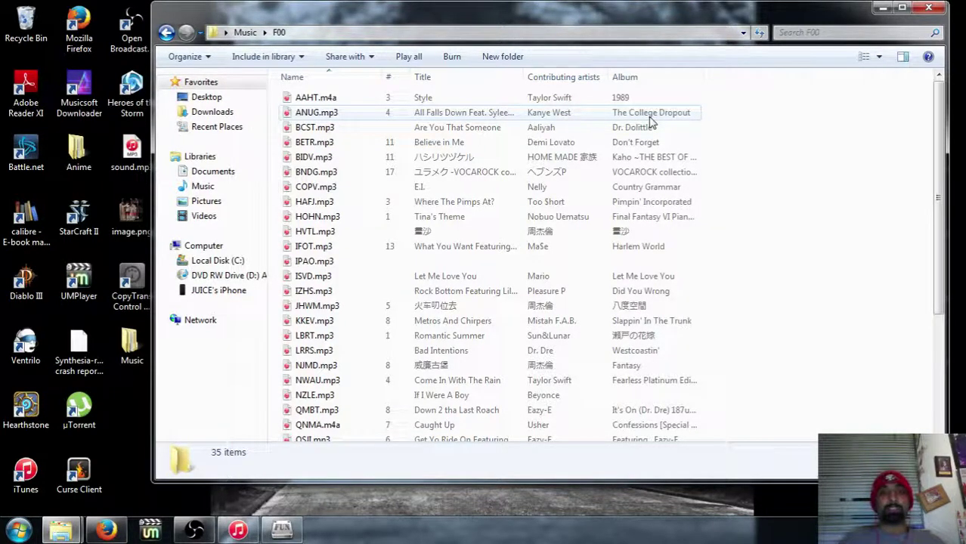
pyautogui.scroll(-4, 651, 122)
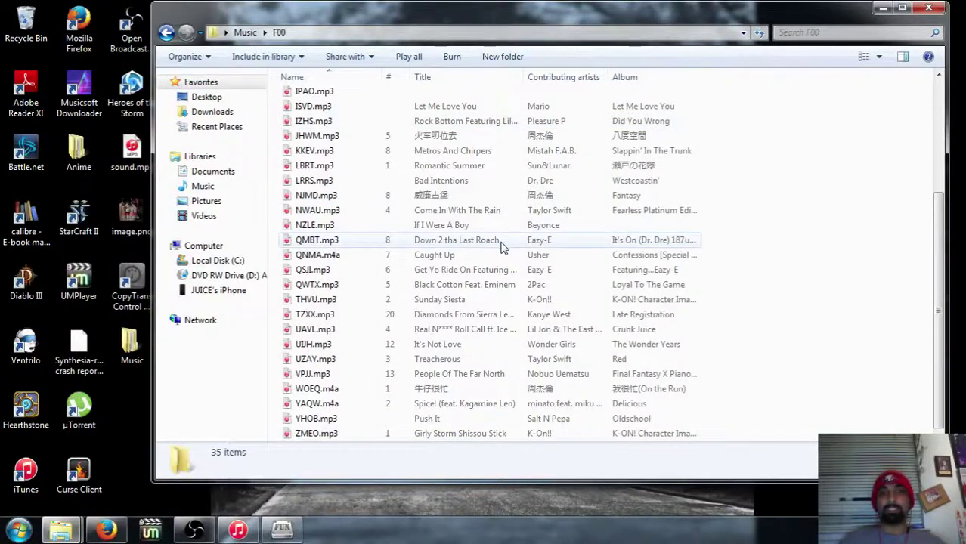
# Inspect the tags of NZLE, LBRT, BIDV, BETR, BCST and ANUG.mp3, then return to iFunBox.
pyautogui.click(484, 225)
pyautogui.click(484, 166)
pyautogui.scroll(4, 483, 176)
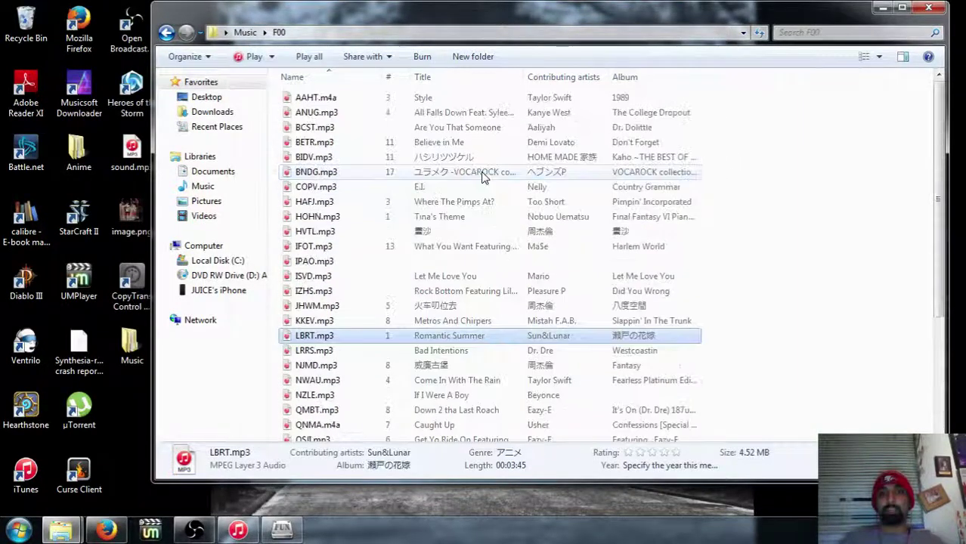
pyautogui.click(482, 157)
pyautogui.click(482, 142)
pyautogui.click(482, 130)
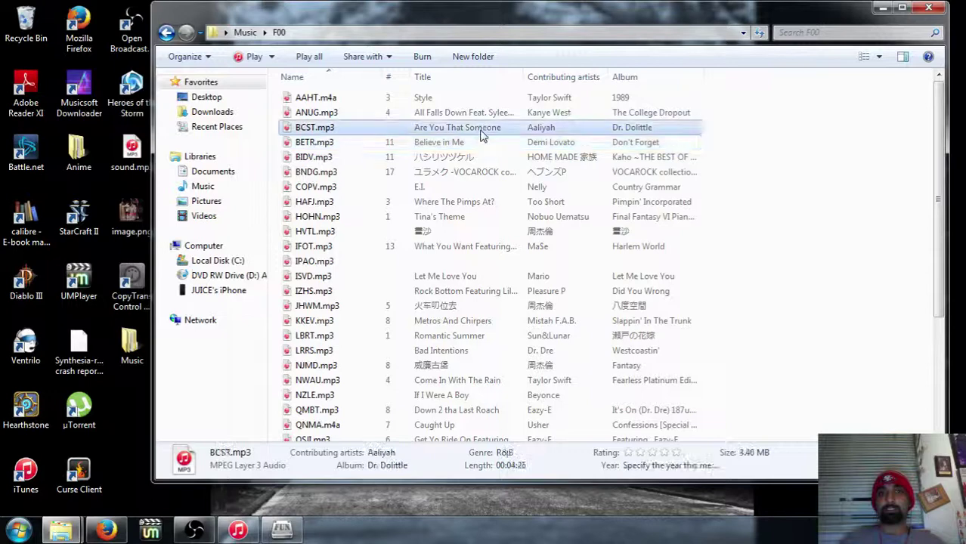
pyautogui.click(481, 115)
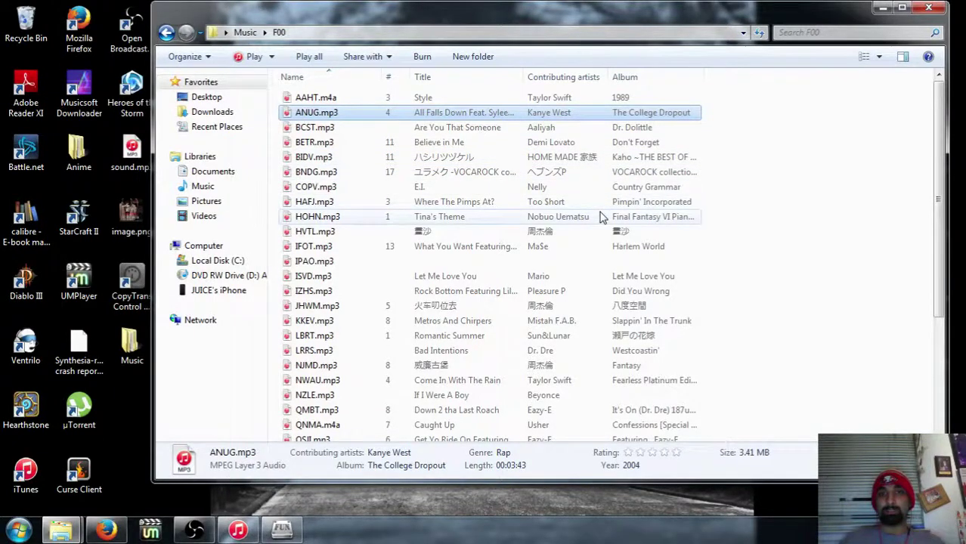
pyautogui.scroll(-4, 732, 295)
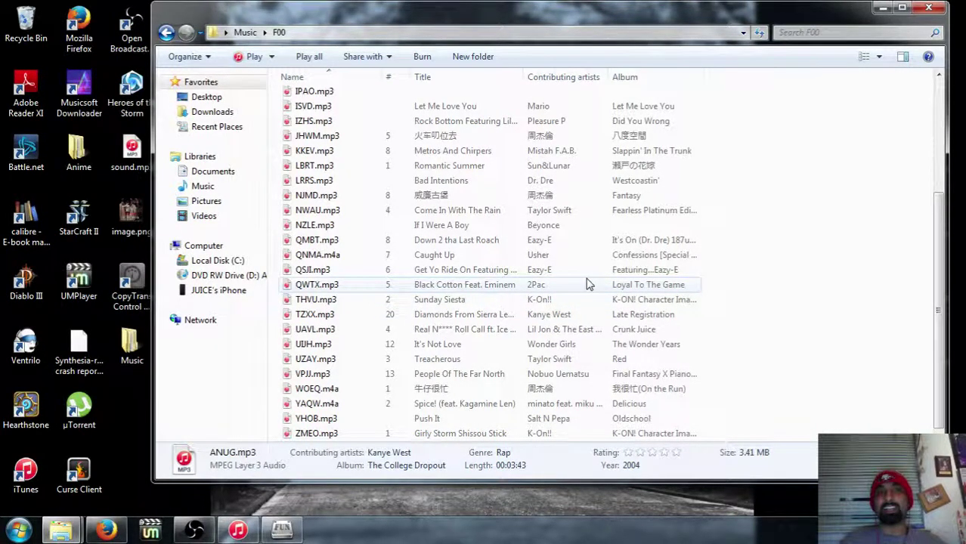
pyautogui.scroll(4, 575, 227)
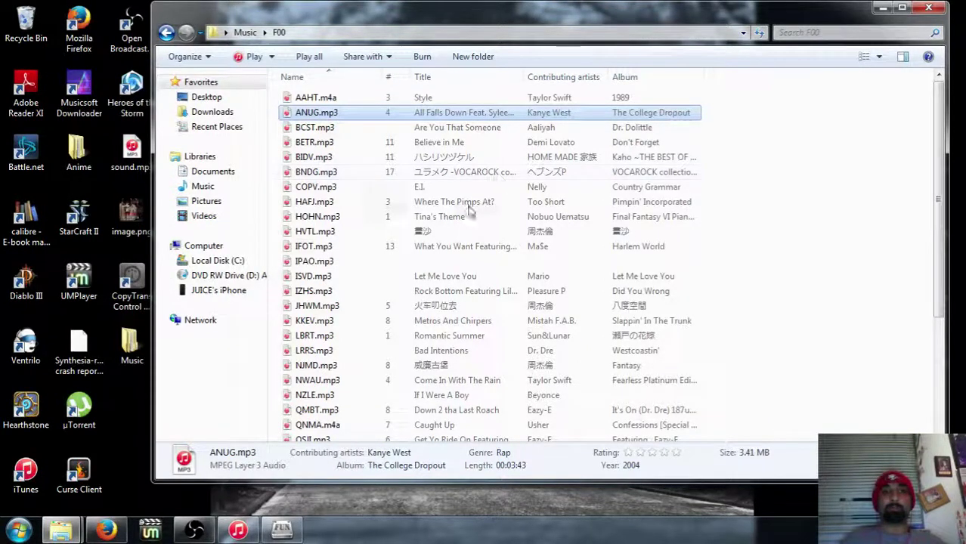
pyautogui.click(281, 529)
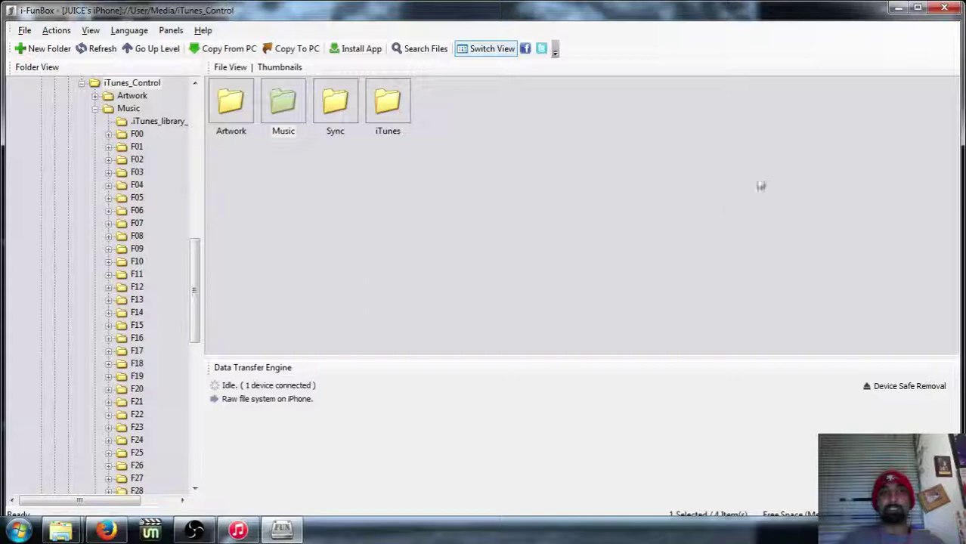
# Return iFunBox to the iPhone's top-level view with User Applications, Camera and Raw File System.
pyautogui.moveTo(195, 255); pyautogui.dragTo(195, 97)
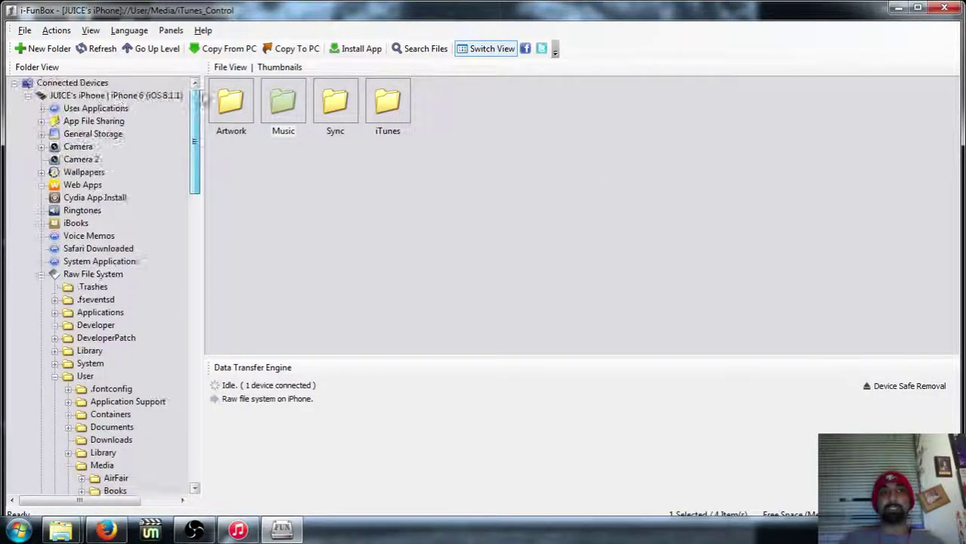
pyautogui.click(65, 95)
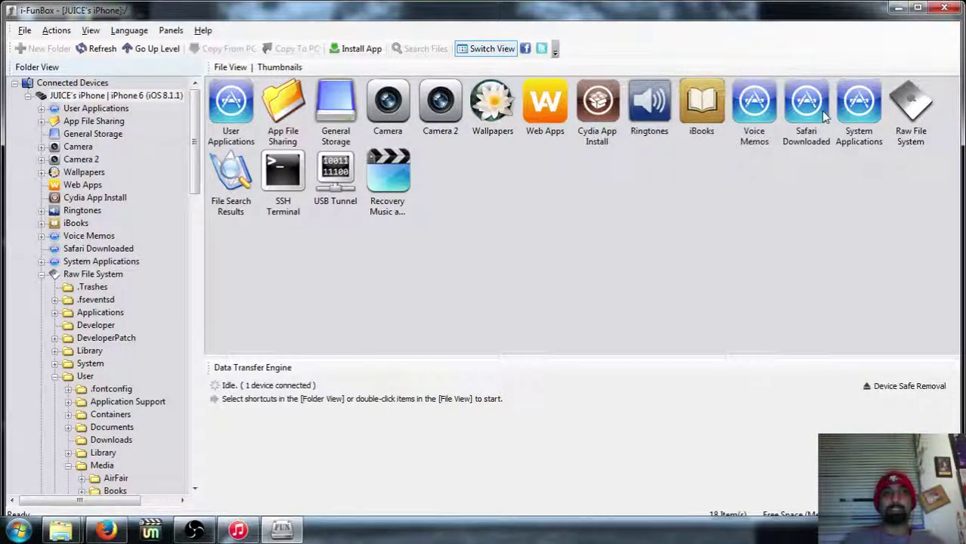
pyautogui.doubleClick(812, 114)
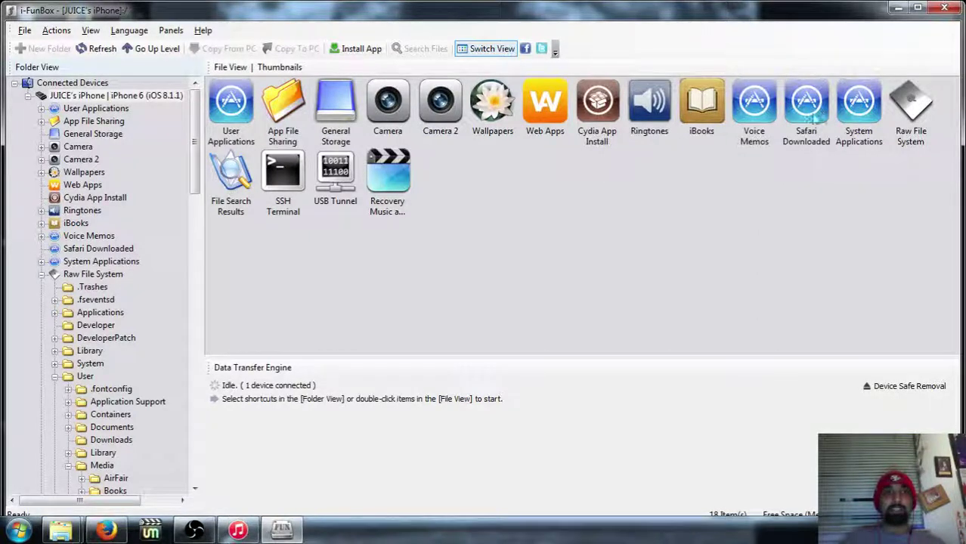